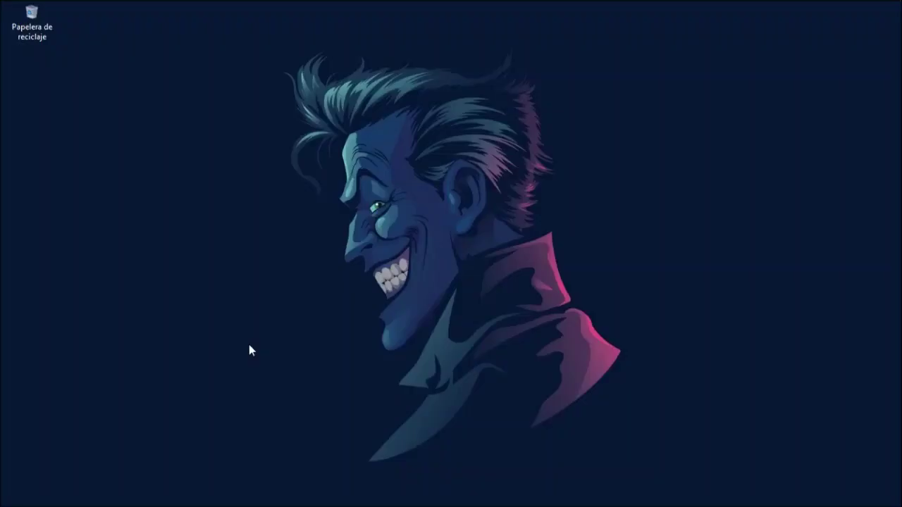
Open Administración de equipos from the desktop and show Administración de discos, selecting the DatosMaesrowi (D:) volume
key(super+x)
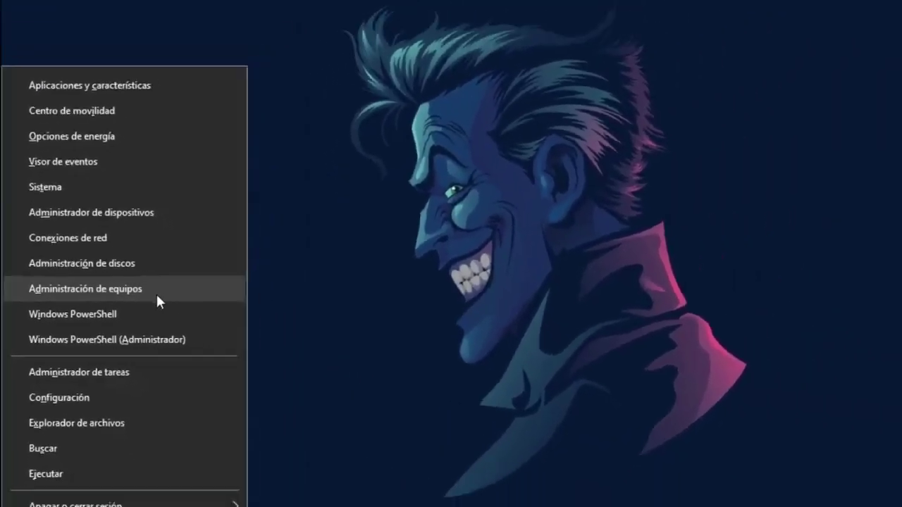
click(157, 295)
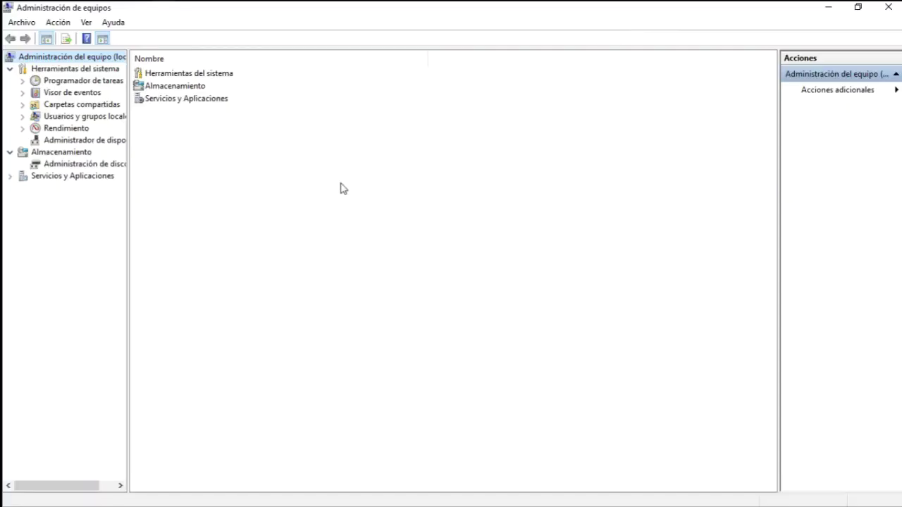
click(120, 168)
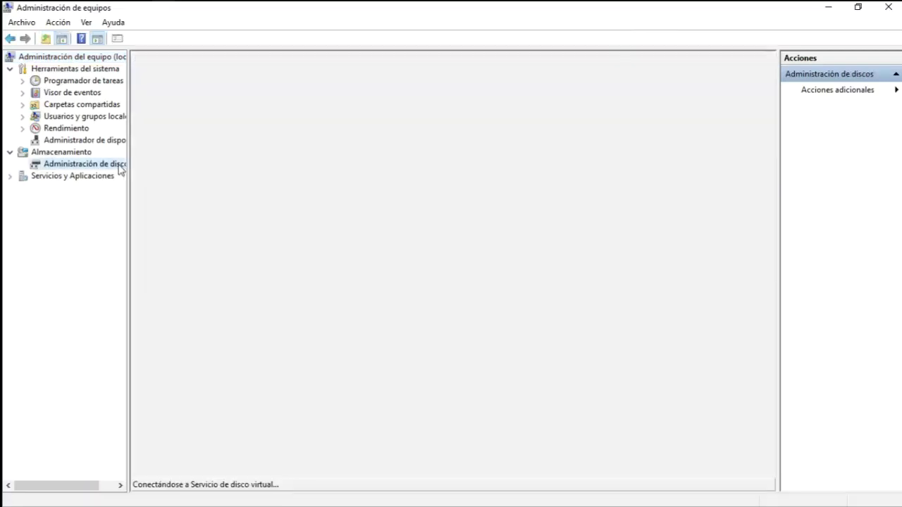
click(298, 367)
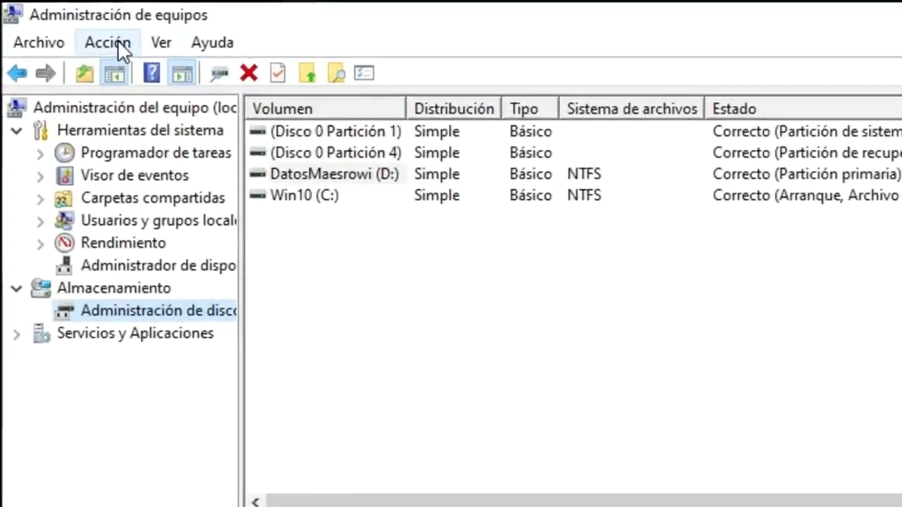
Create a fixed-size 1 GB virtual hard disk in VHD format at D:\Programas-Soporte\Os\VHD\om.vhd
click(78, 31)
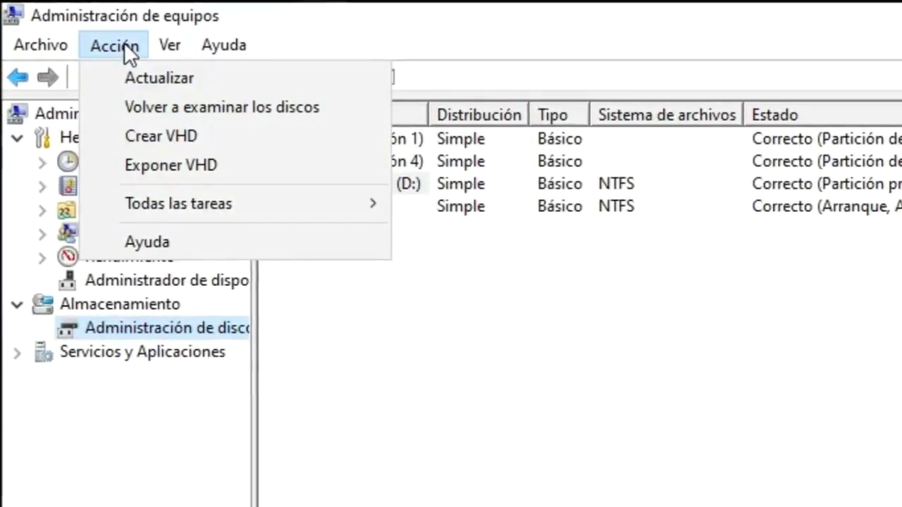
click(155, 136)
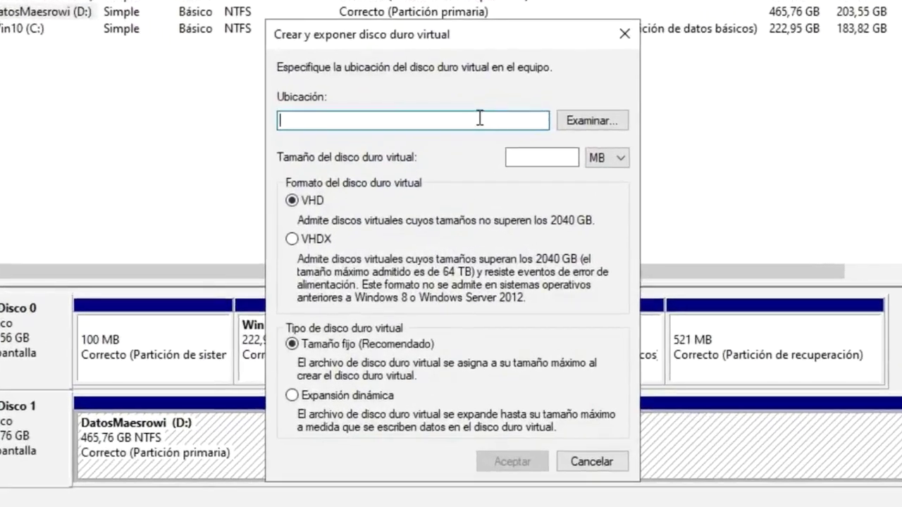
click(574, 120)
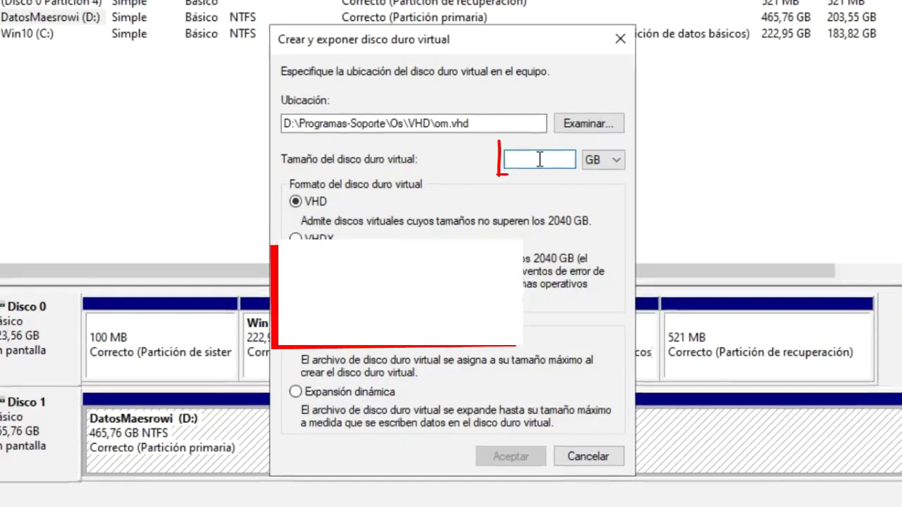
text(1)
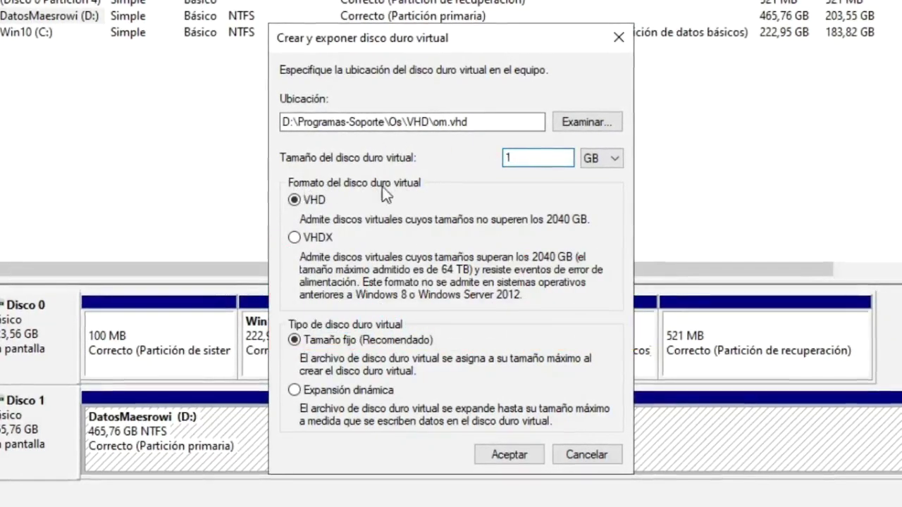
click(293, 200)
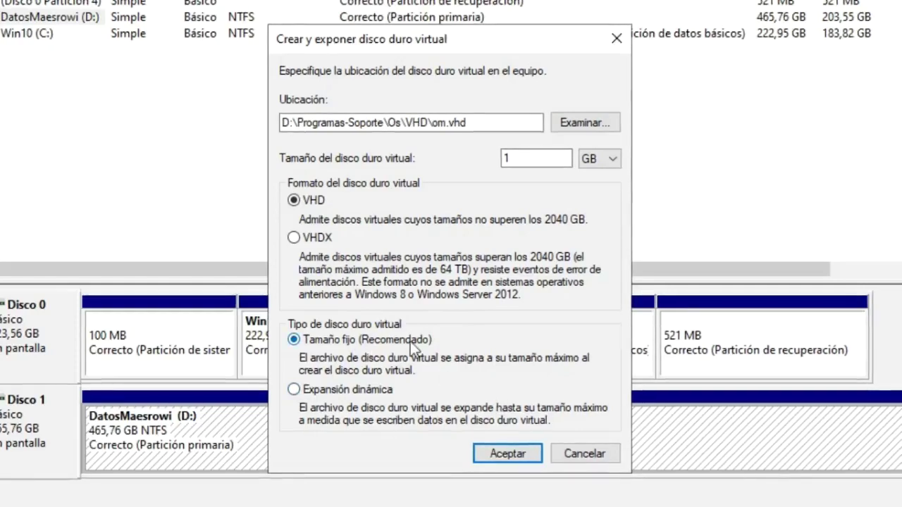
click(509, 453)
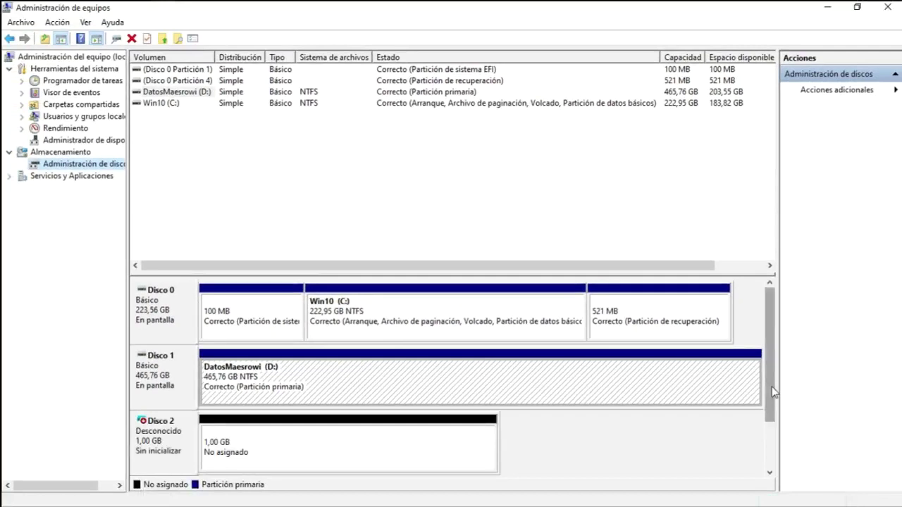
Initialize the new unallocated Disco 2 with the MBR partition style
scroll(773, 362, down, 1)
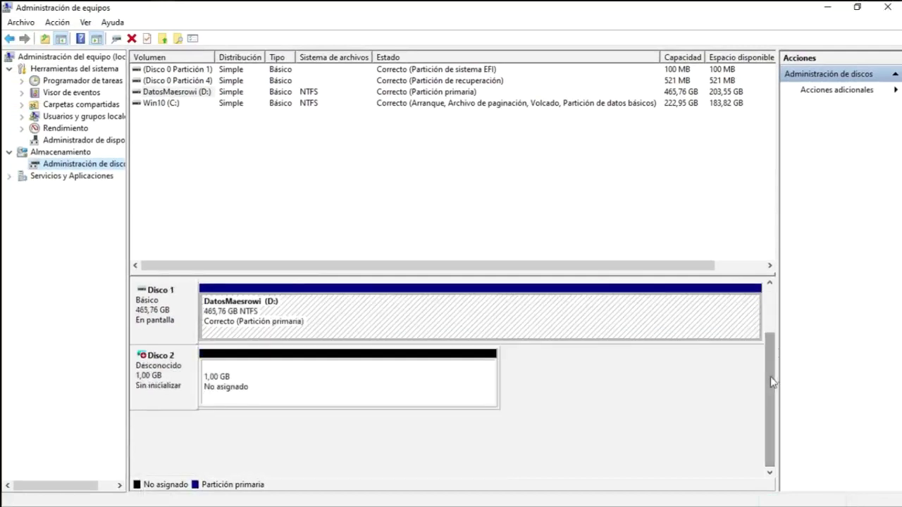
click(291, 379)
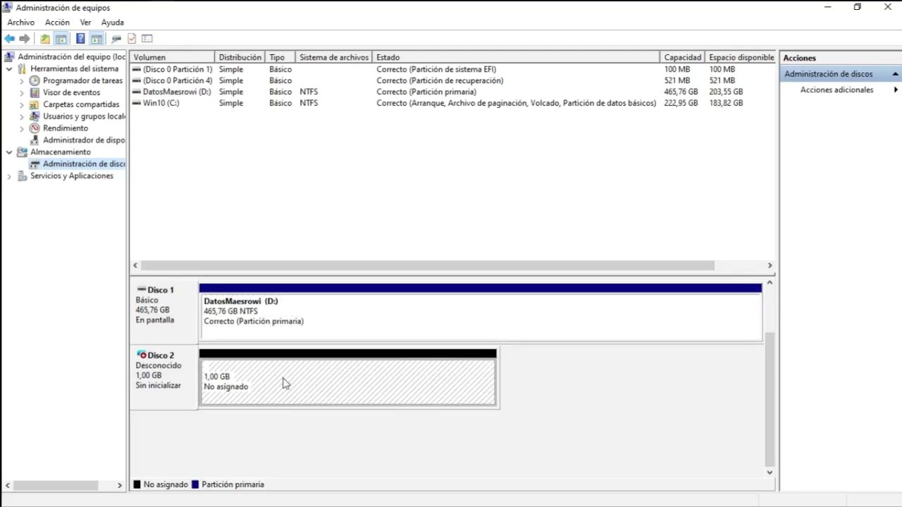
right_click(170, 373)
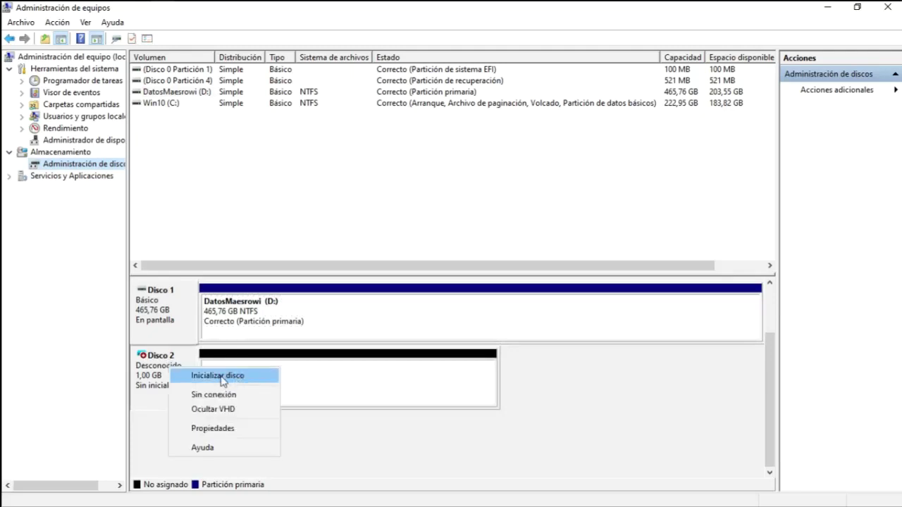
click(221, 376)
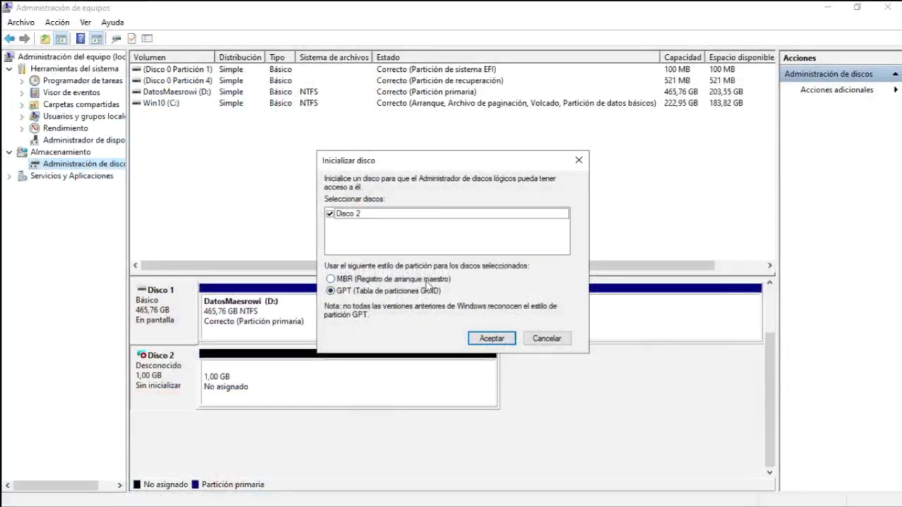
click(342, 280)
click(493, 339)
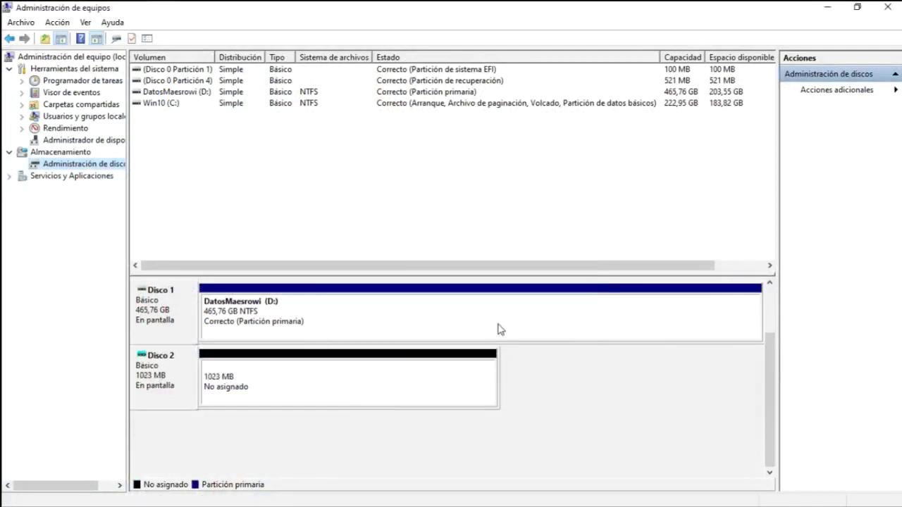
Detach the virtual hard disk om.vhd (Disco 2) with the Ocultar VHD command
click(181, 372)
right_click(182, 372)
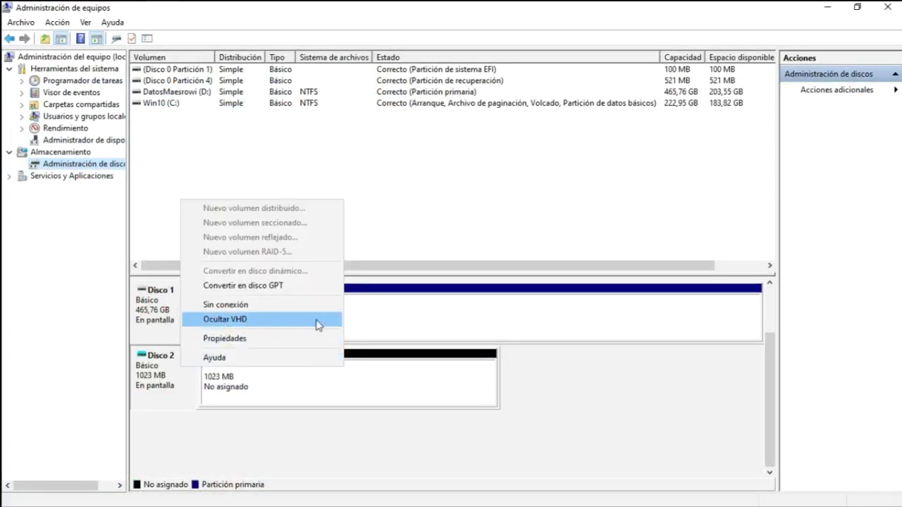
click(270, 323)
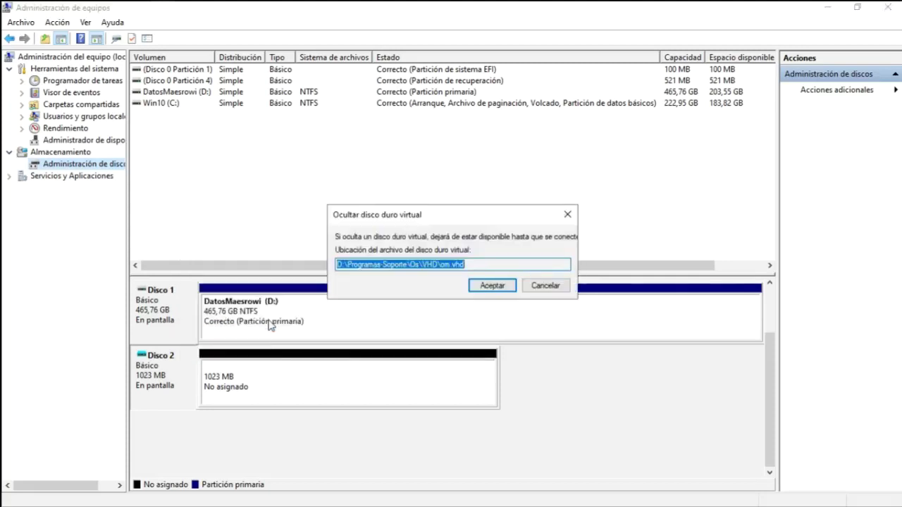
click(486, 289)
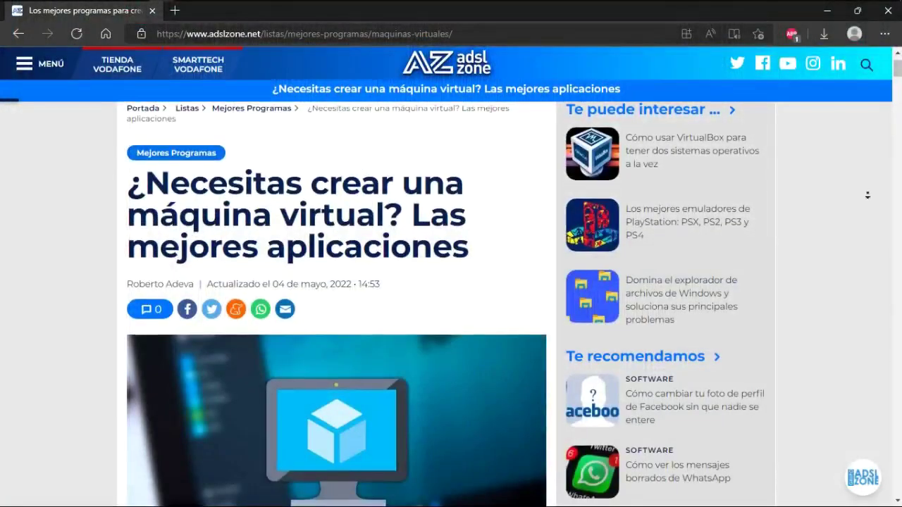
scroll(866, 175, down, 1)
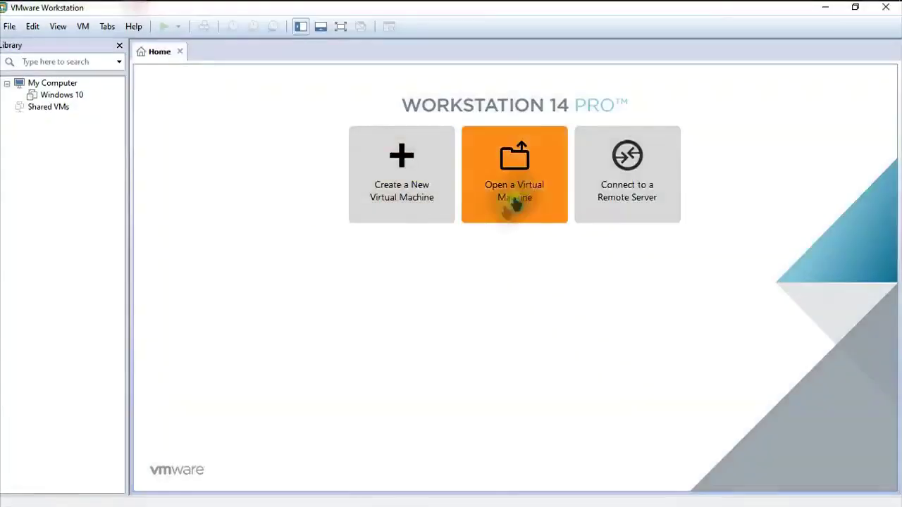
In VMware Workstation, start a new virtual machine with Workstation 14.x compatibility, using the Windows 10 1809 ISO as the installer image
click(383, 186)
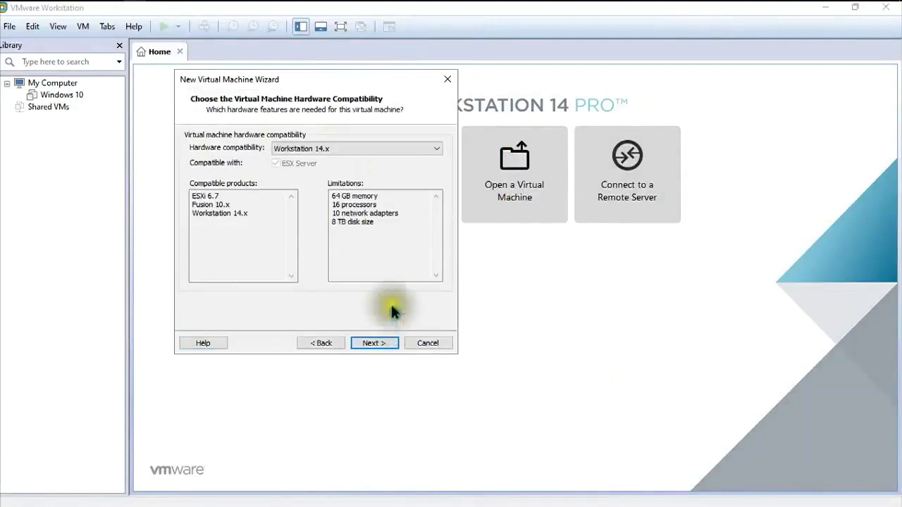
click(374, 342)
click(191, 215)
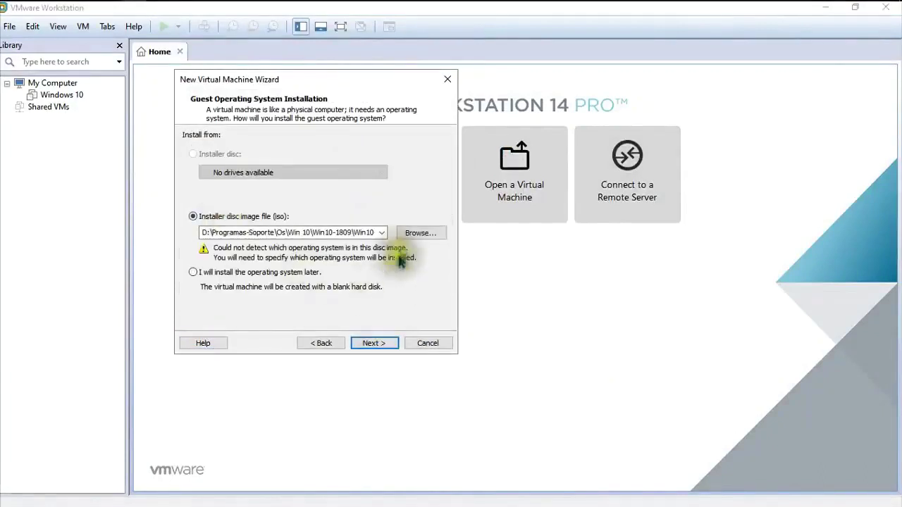
click(416, 230)
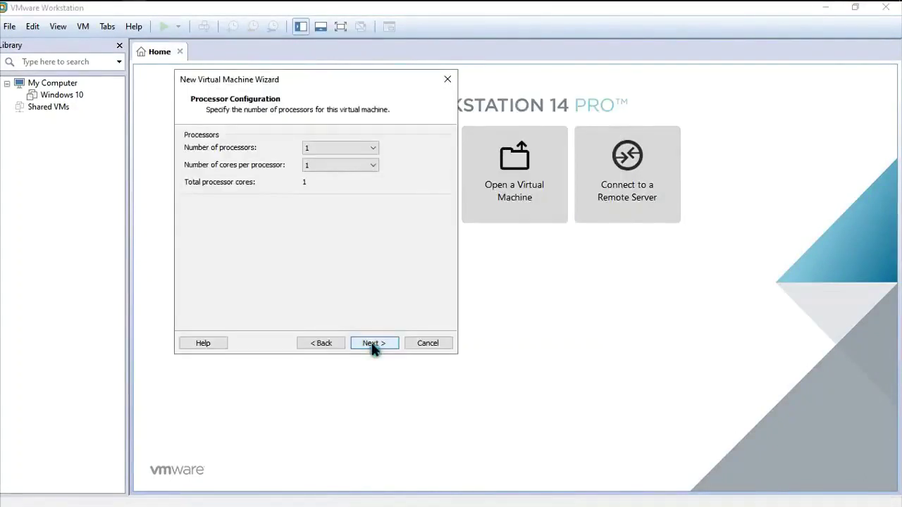
Keep one processor with one core for the virtual machine and choose to use an existing virtual disk
click(373, 343)
drag(203, 203, 202, 197)
click(373, 343)
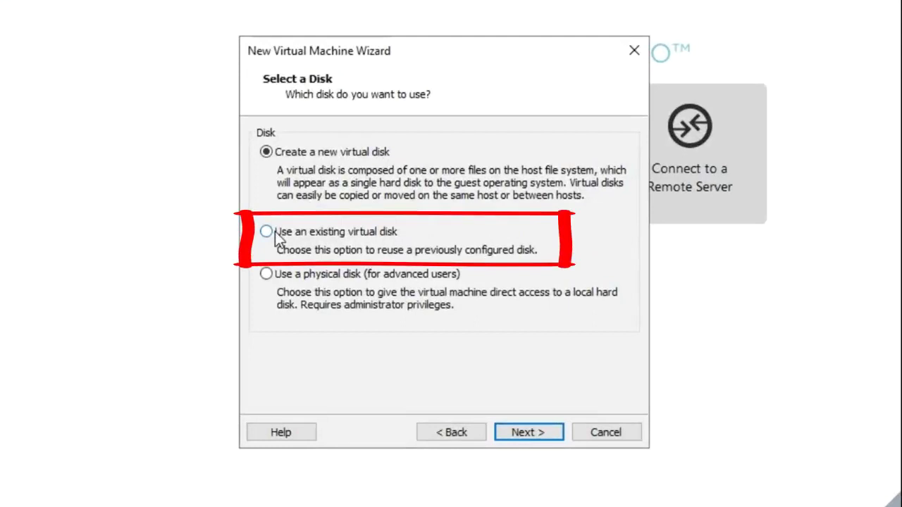
click(275, 232)
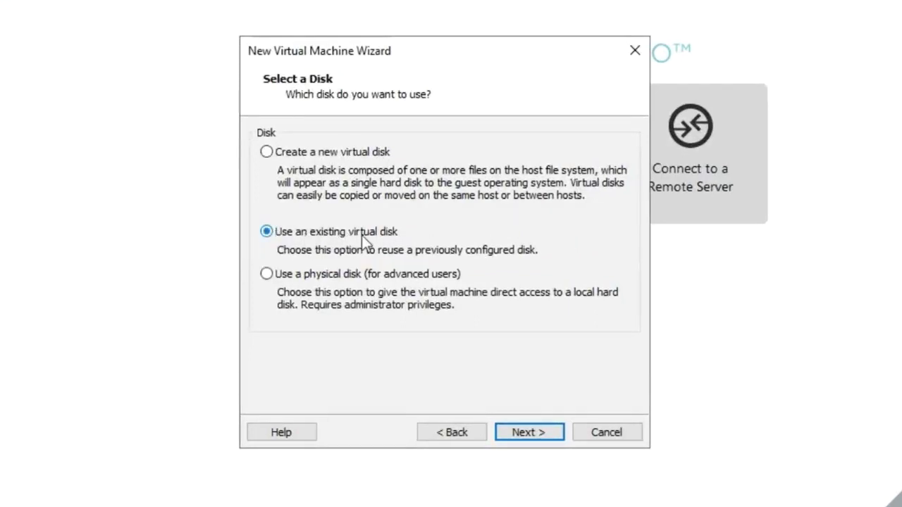
click(536, 438)
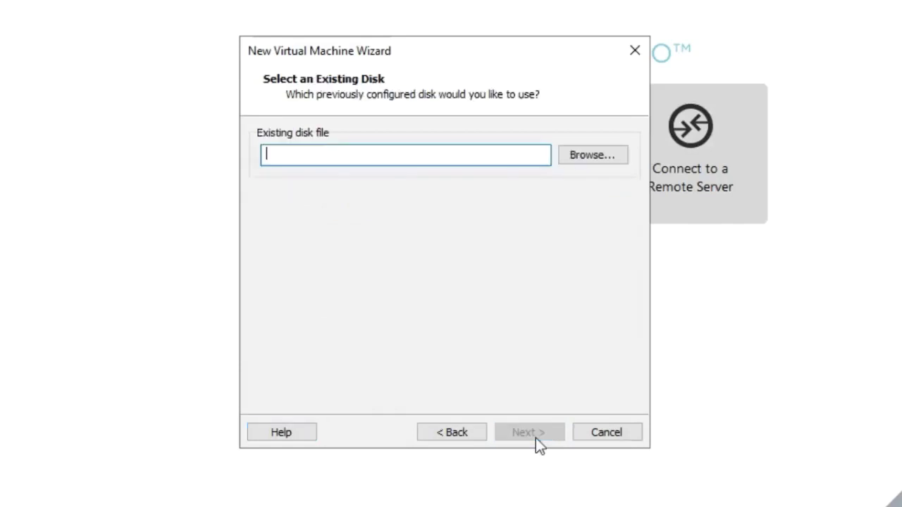
Browse for the existing disk file in the Programas-Soporte\Os\VHD folder on drive D
click(599, 157)
drag(616, 85, 465, 48)
click(199, 384)
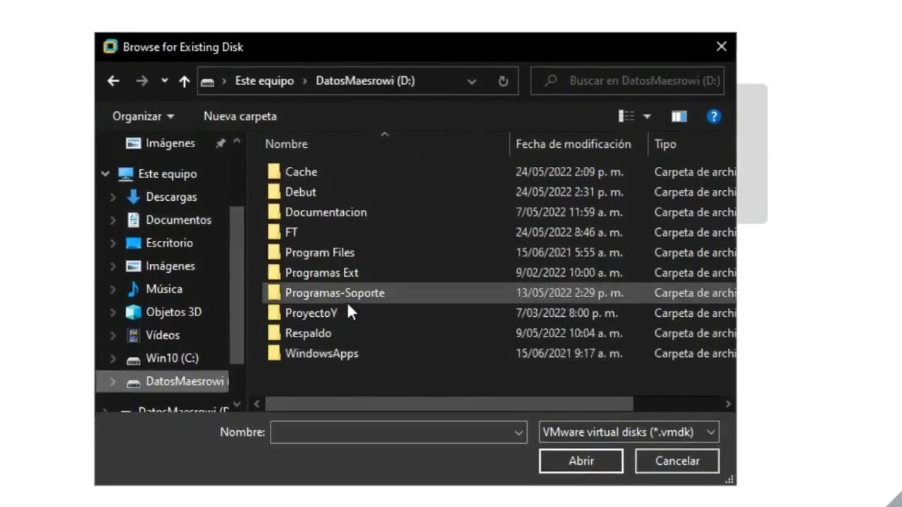
double_click(359, 292)
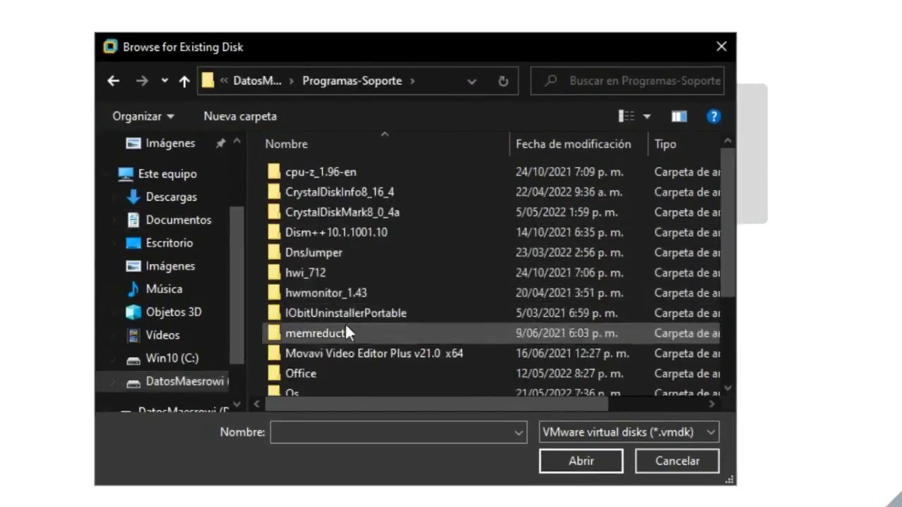
double_click(331, 393)
double_click(350, 282)
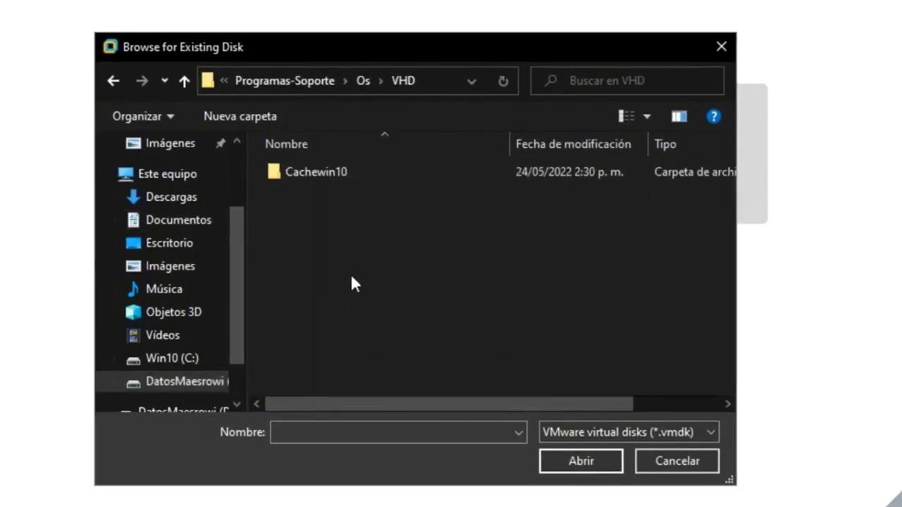
double_click(337, 174)
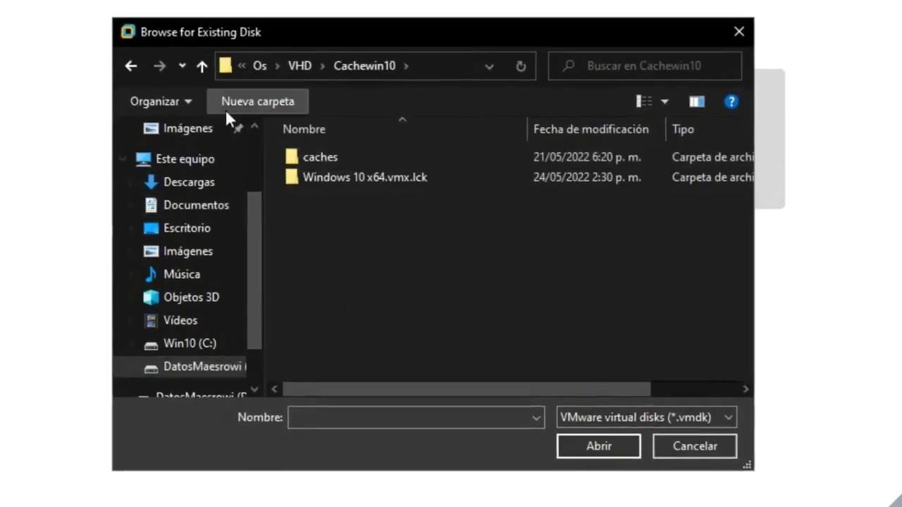
click(184, 81)
Show all file types, use om.vhd as the existing disk and continue through the virtual machine wizard
click(675, 417)
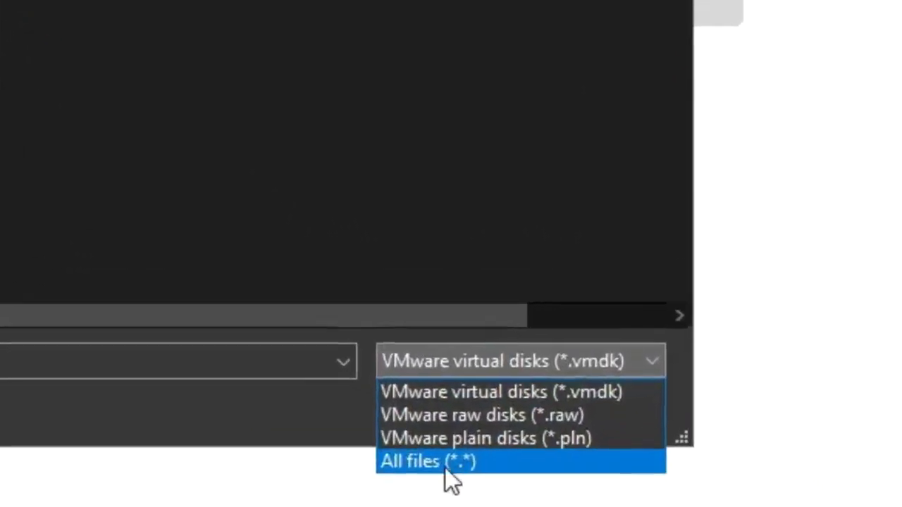
click(446, 465)
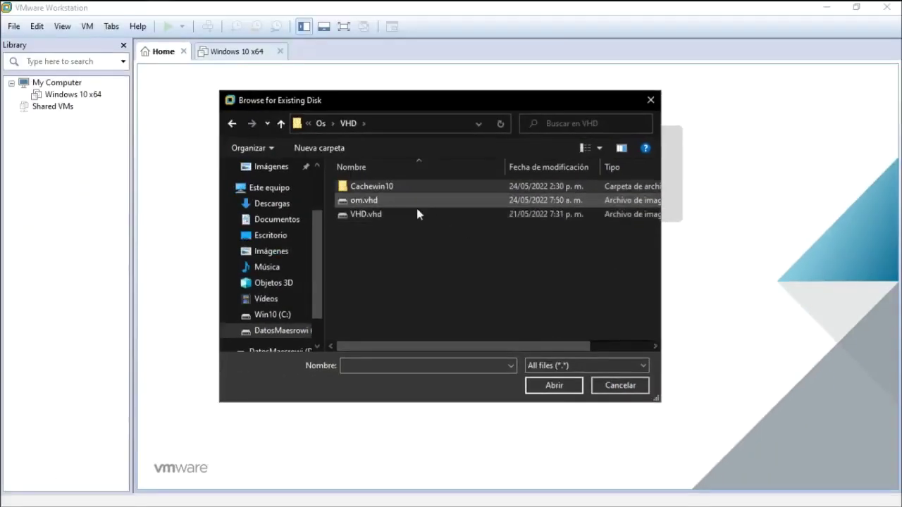
click(90, 14)
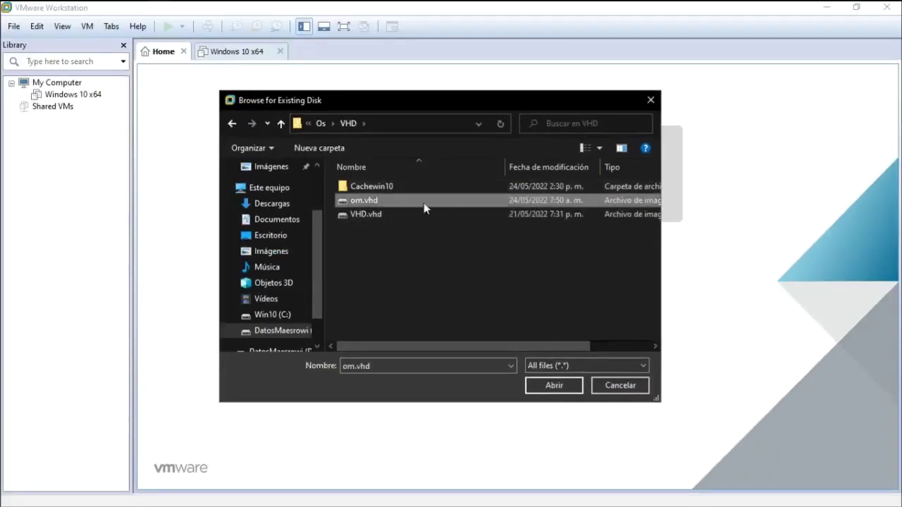
click(553, 385)
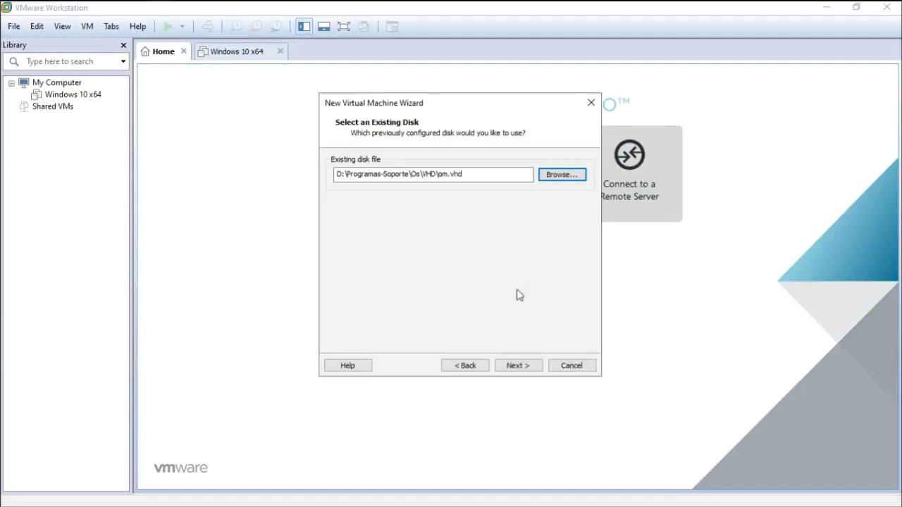
click(525, 366)
click(524, 366)
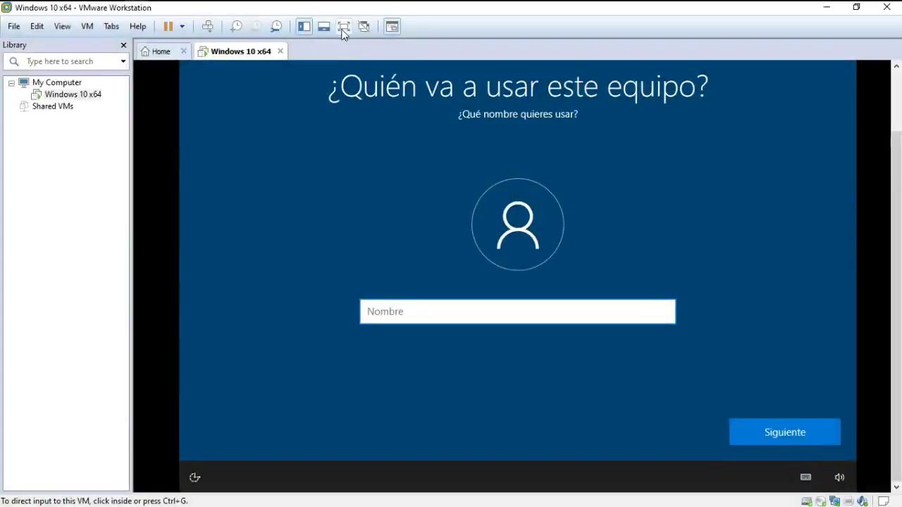
Display the running Windows 10 x64 virtual machine in full screen
click(344, 26)
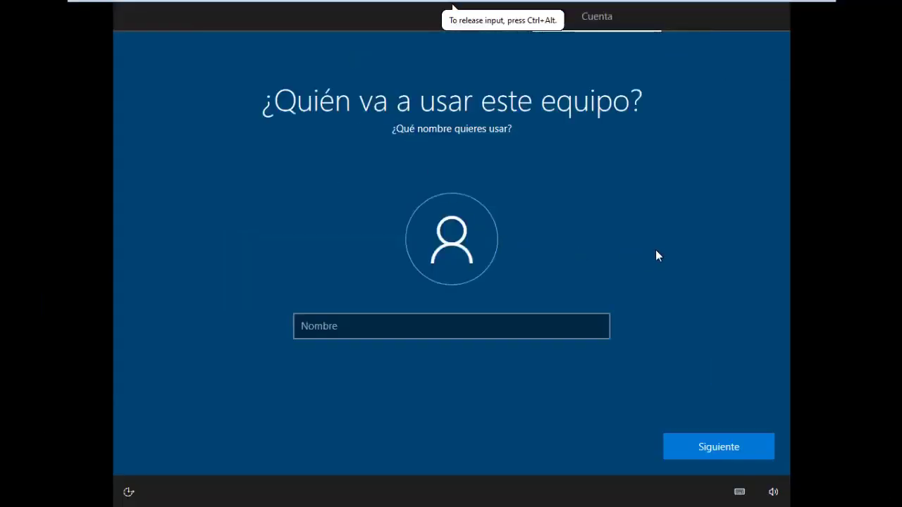
Switch Windows setup from the account name screen to audit mode and move the Sysprep dialog
click(381, 317)
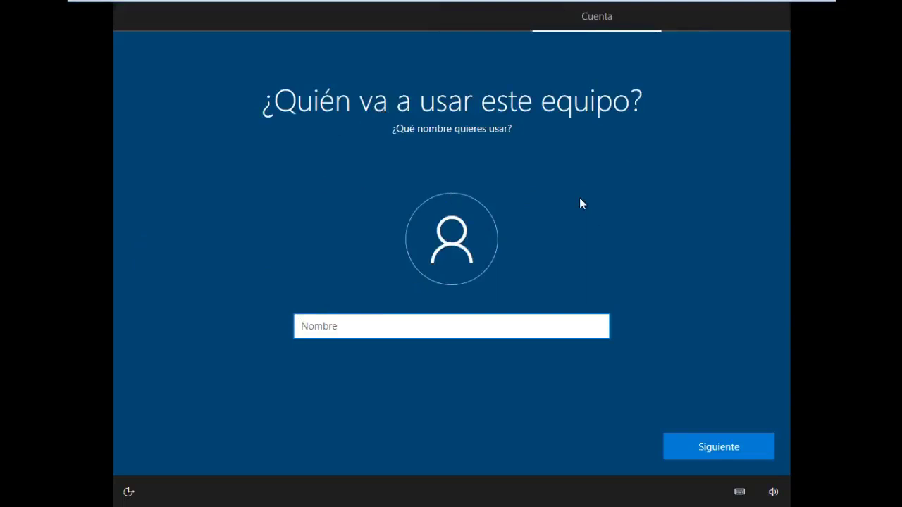
key(ctrl+shift+F3)
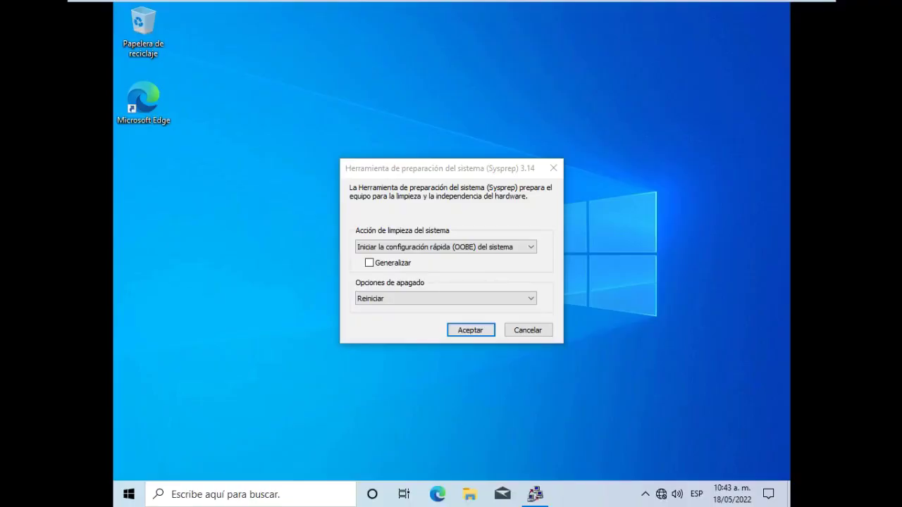
drag(458, 175, 448, 125)
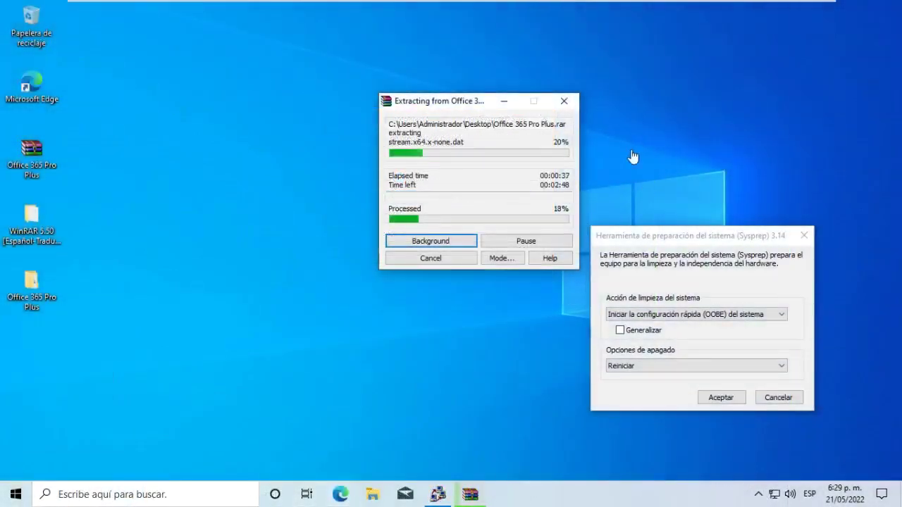
Open the Office 365 Pro Plus folder on the virtual machine's desktop and run the Office installer inside it
key(super)
key(Escape)
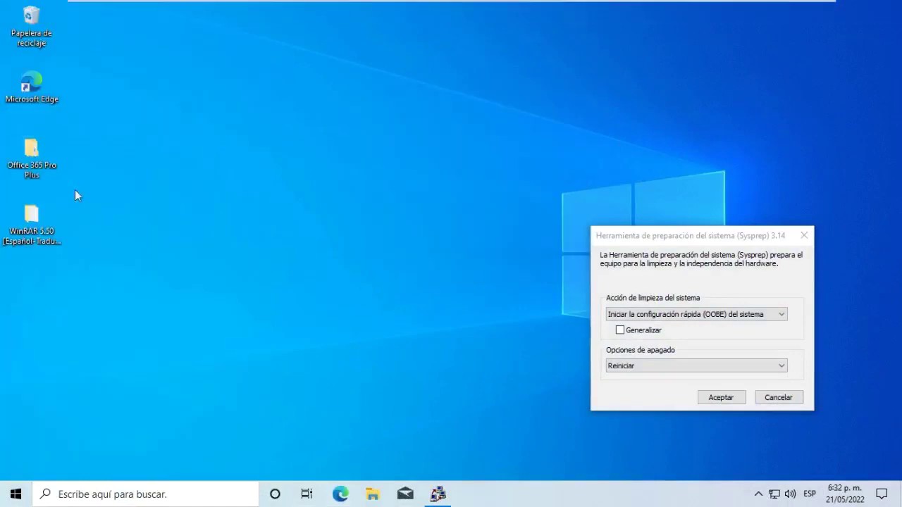
double_click(31, 151)
double_click(239, 142)
double_click(228, 141)
double_click(253, 196)
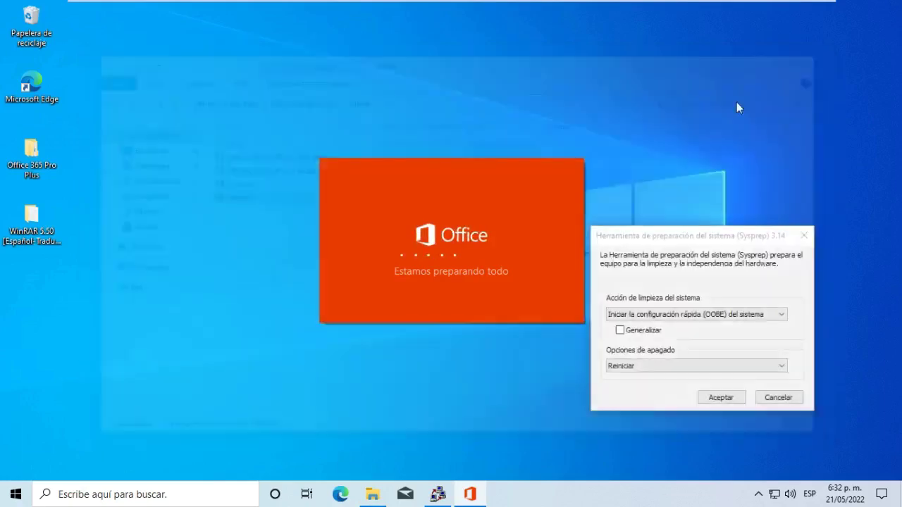
Return to the virtual machine and close the finished Office installer
right_click(431, 79)
click(351, 173)
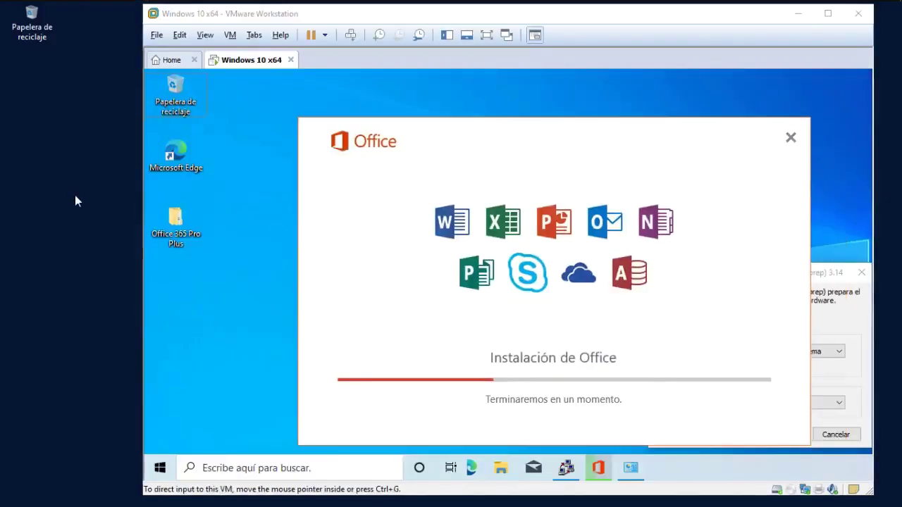
click(74, 195)
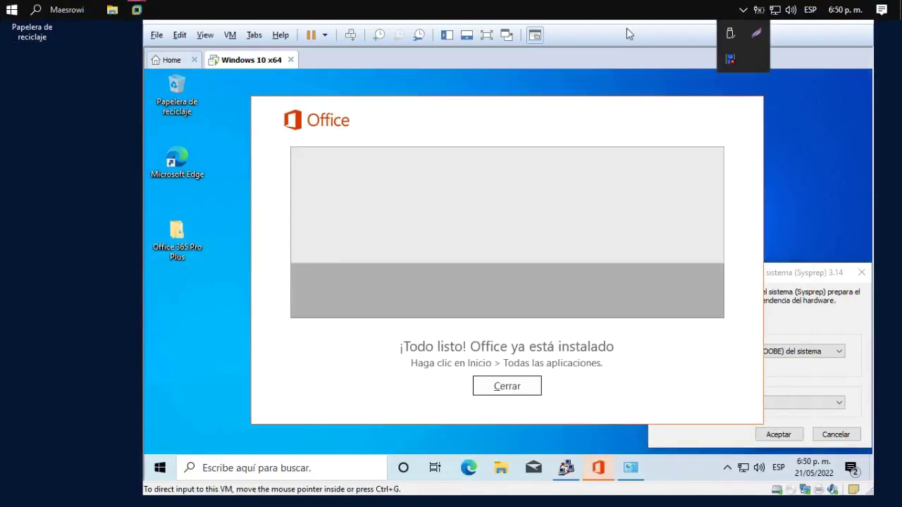
click(604, 191)
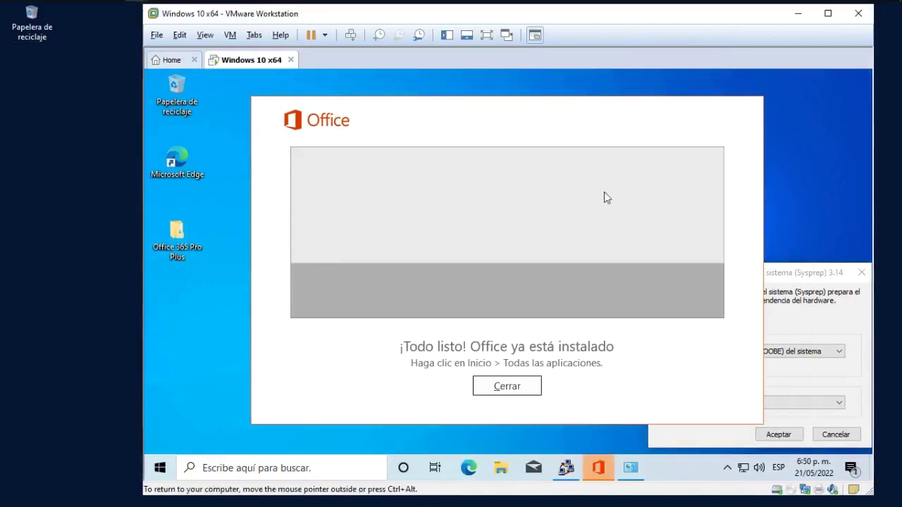
click(512, 392)
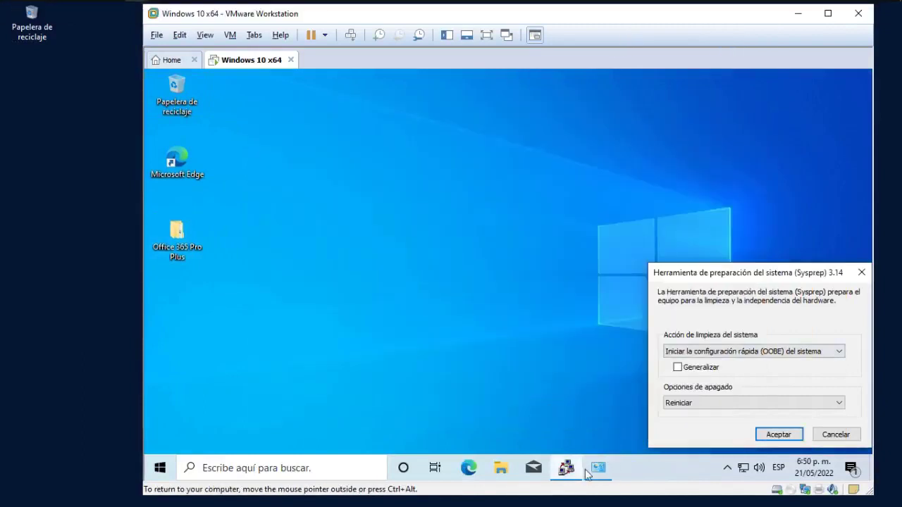
Examine the list of installed programs in Programas y características, including VMware Tools and WinRAR
click(599, 467)
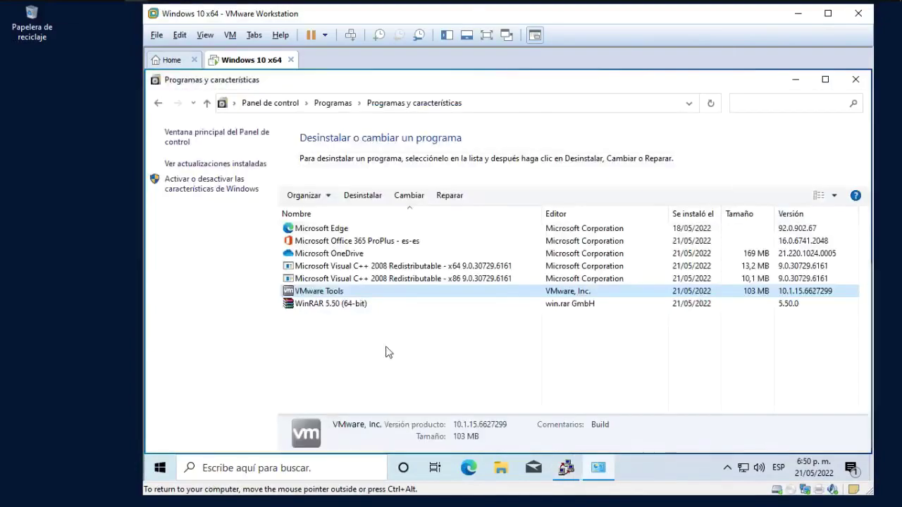
right_click(355, 341)
click(395, 395)
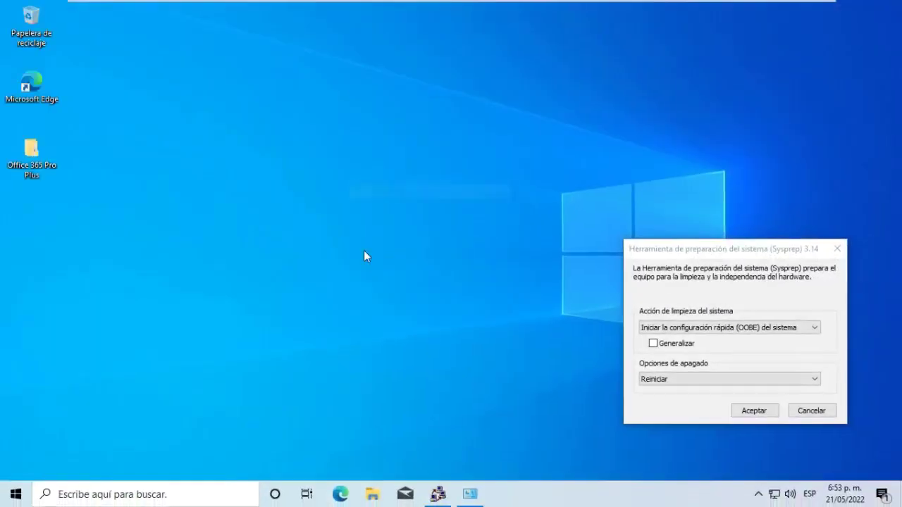
click(477, 486)
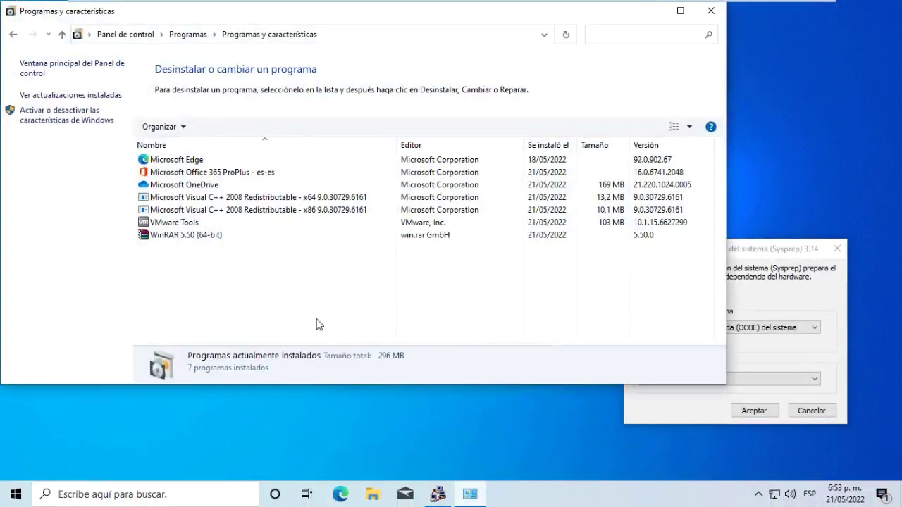
click(204, 222)
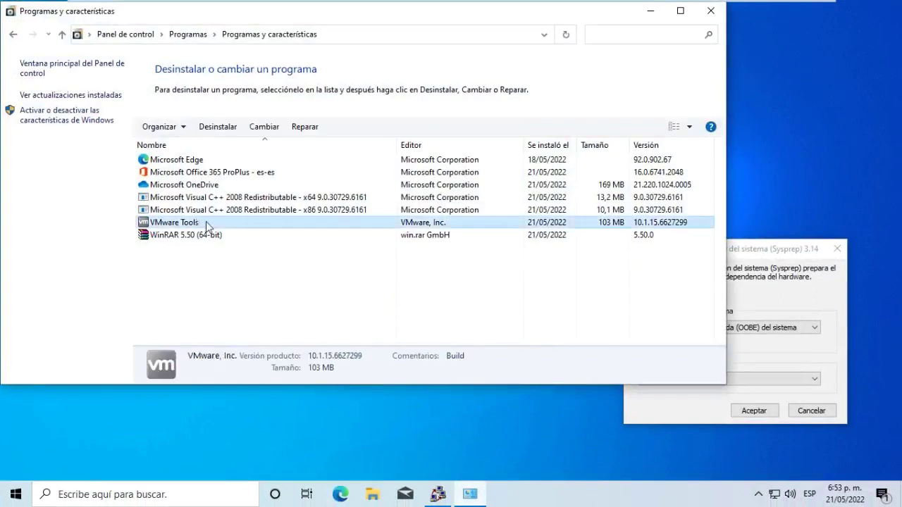
click(207, 236)
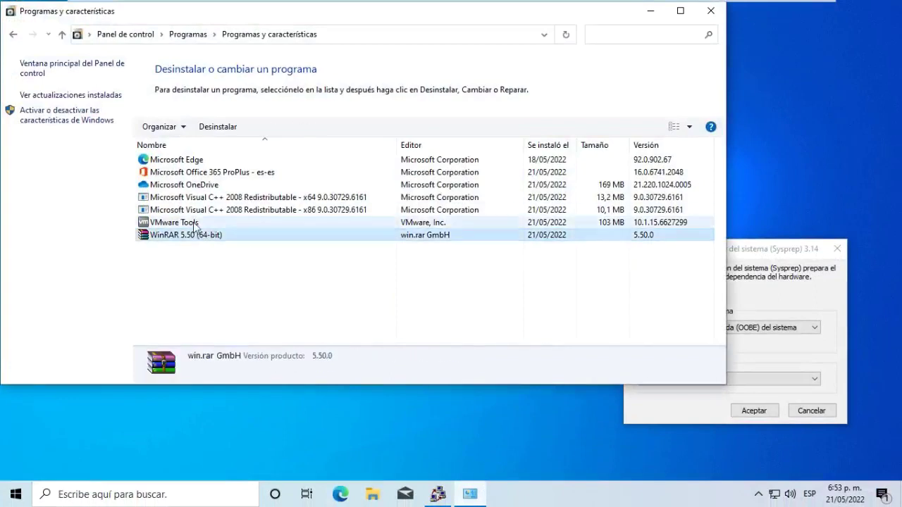
click(185, 175)
Uninstall VMware Tools from the virtual machine and confirm the removal
click(208, 223)
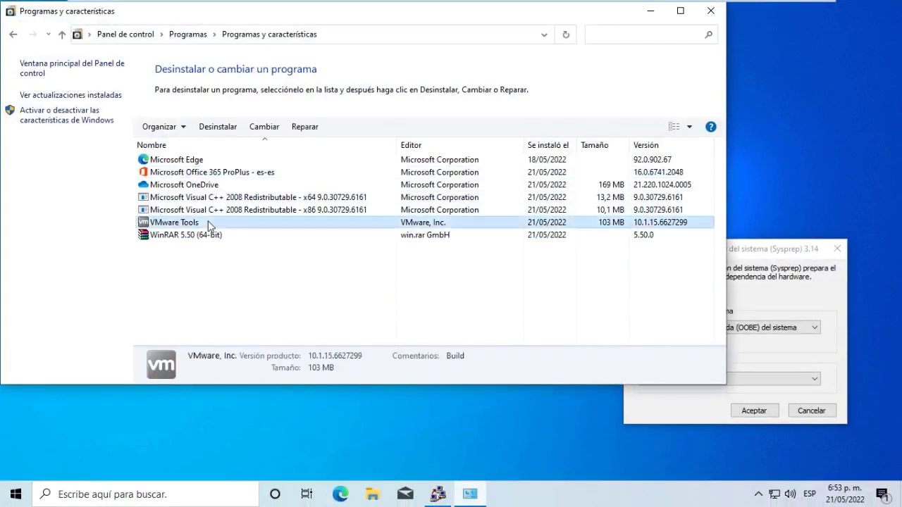
right_click(207, 222)
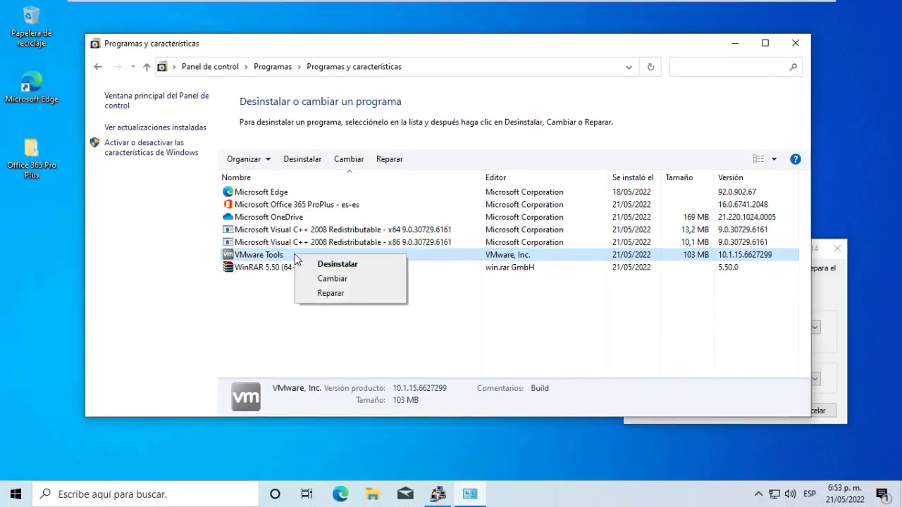
click(337, 264)
click(514, 244)
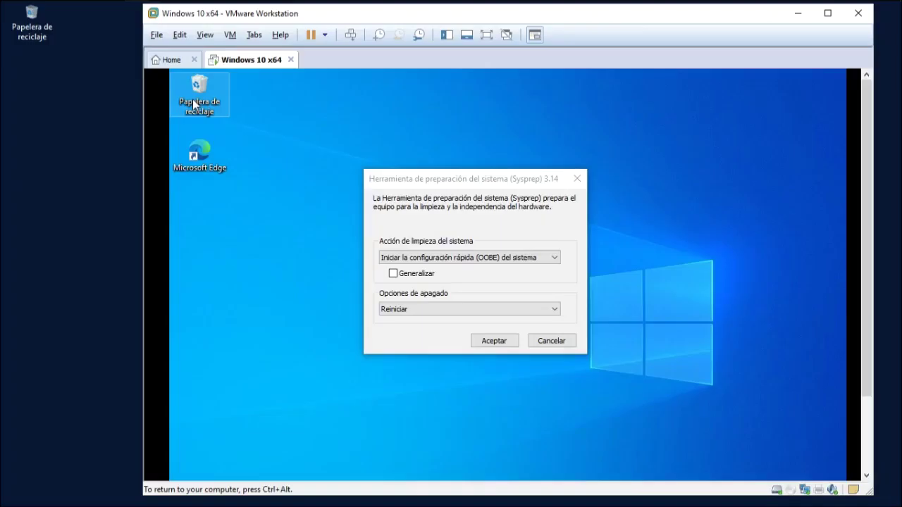
Empty the virtual machine's Recycle Bin and confirm the deletion
right_click(192, 99)
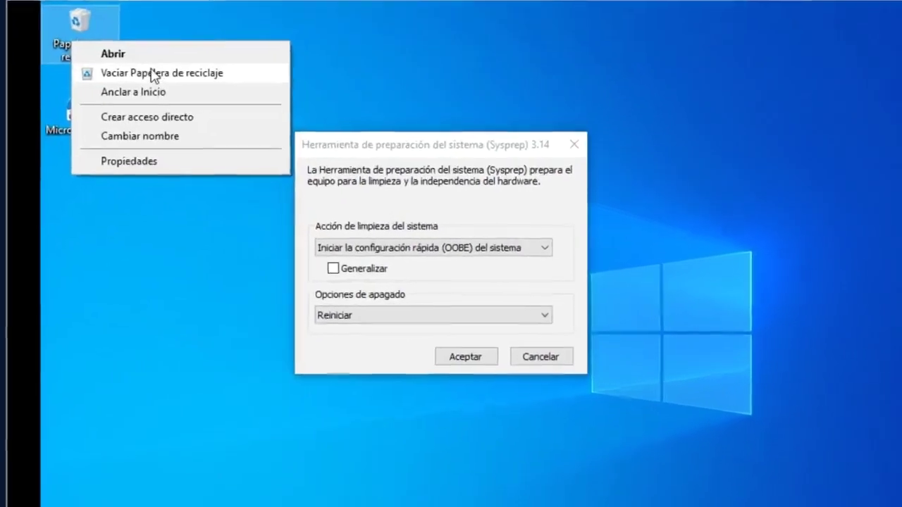
click(237, 114)
key(Return)
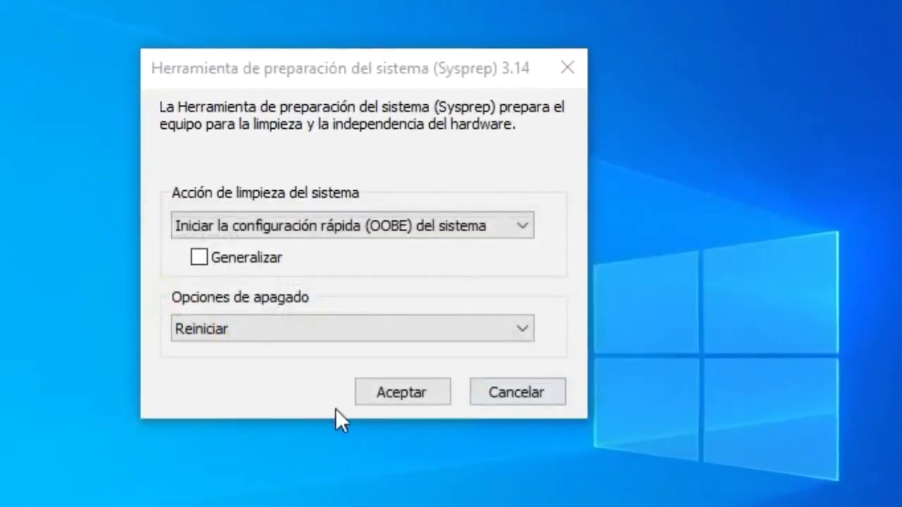
Run Sysprep with the OOBE action, Generalizar enabled and Apagar as the shutdown option, and move its progress dialog
click(280, 262)
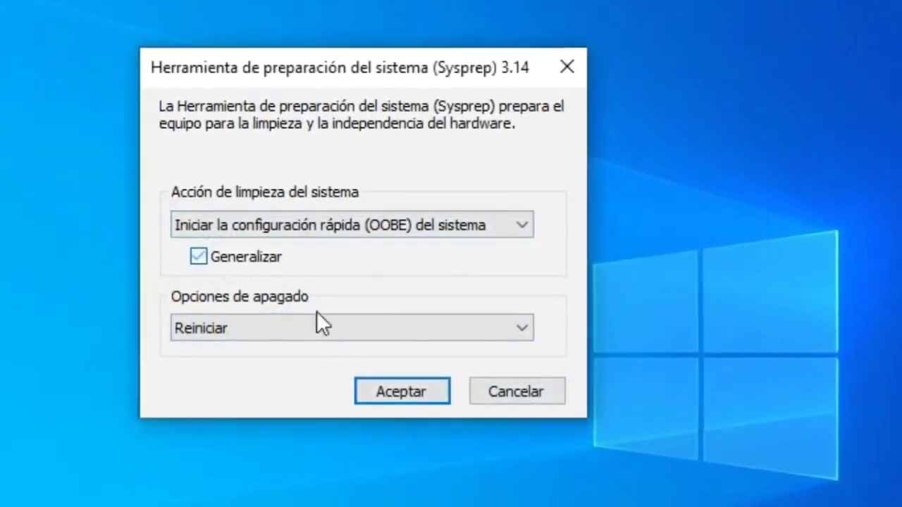
click(327, 329)
click(293, 353)
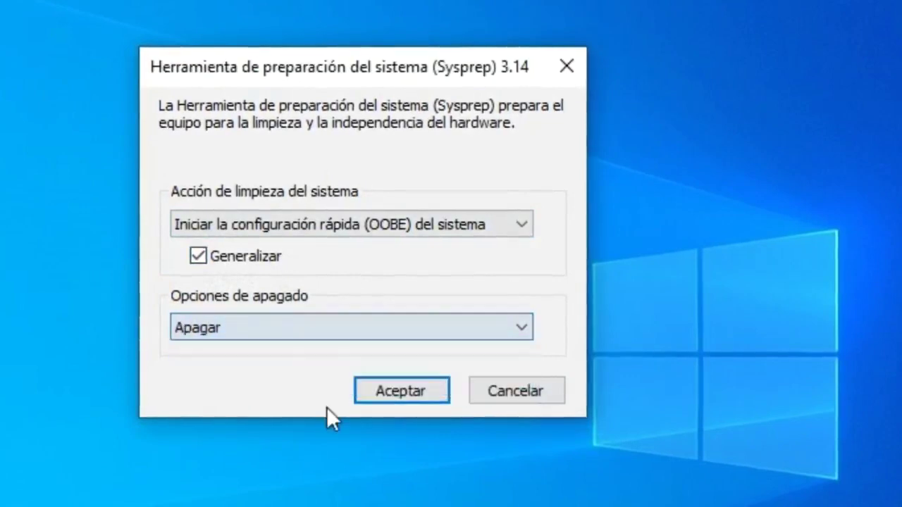
click(399, 390)
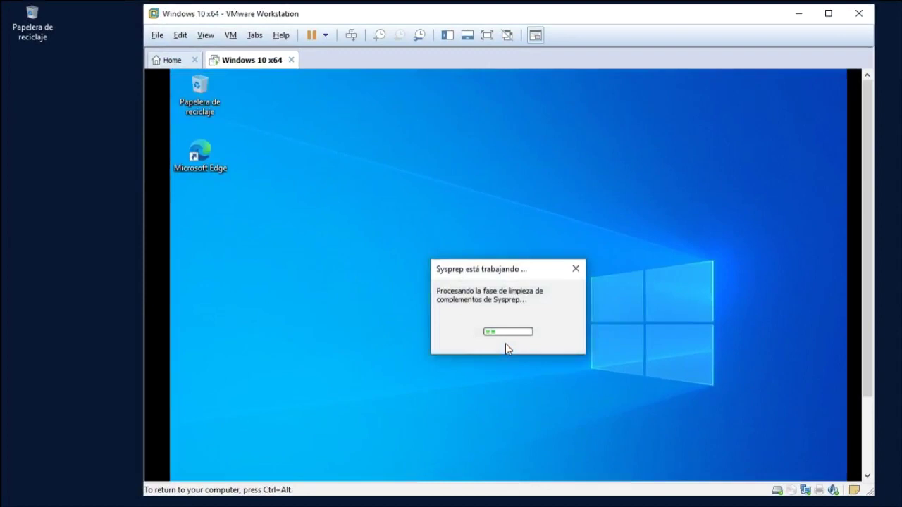
drag(495, 275, 513, 204)
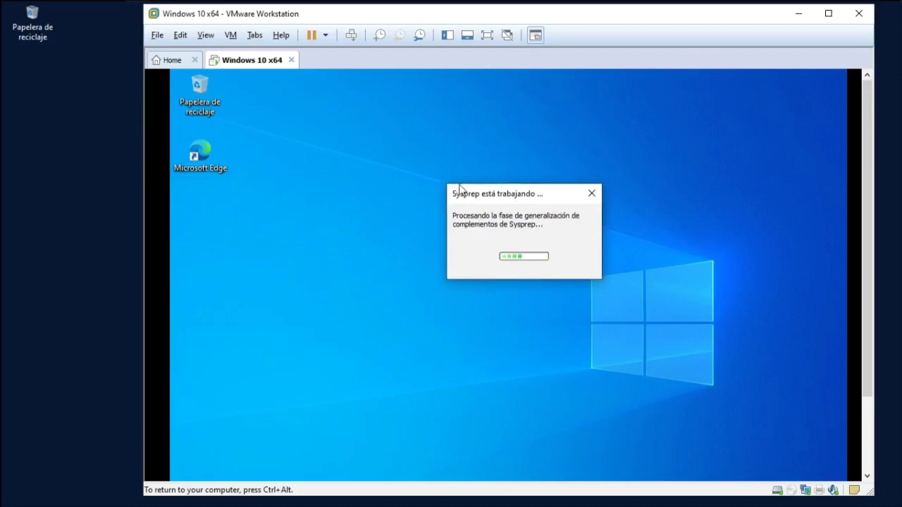
Return control to the host and inspect VHD.vhd and Win10-x32-x64.iso in their File Explorer windows
key(ctrl+alt)
click(603, 132)
key(ctrl+alt)
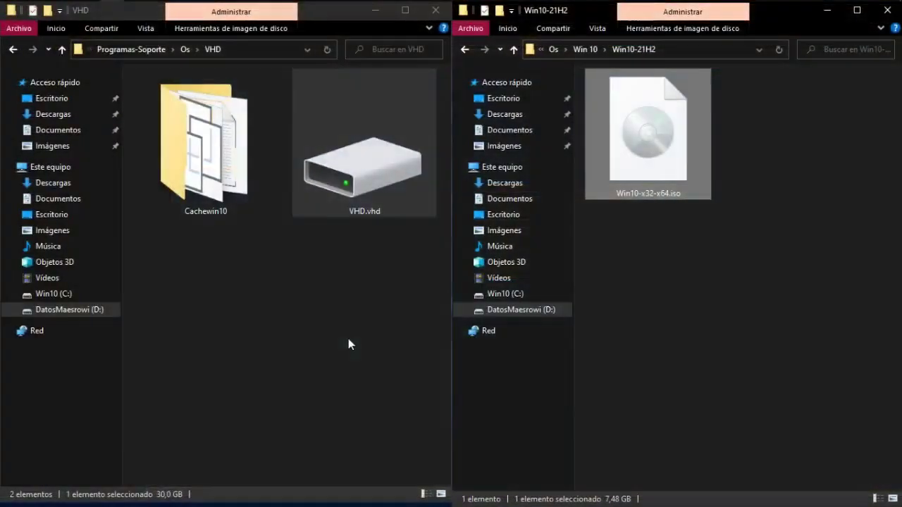
click(375, 151)
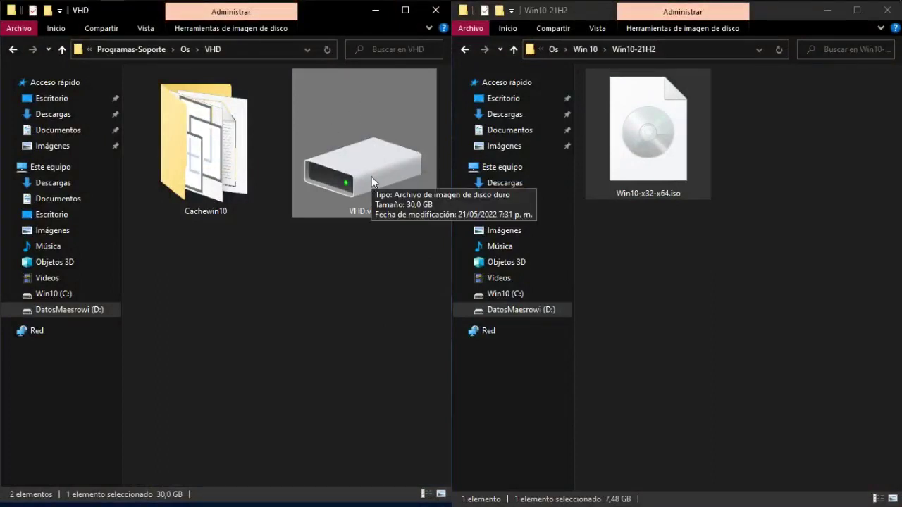
click(670, 120)
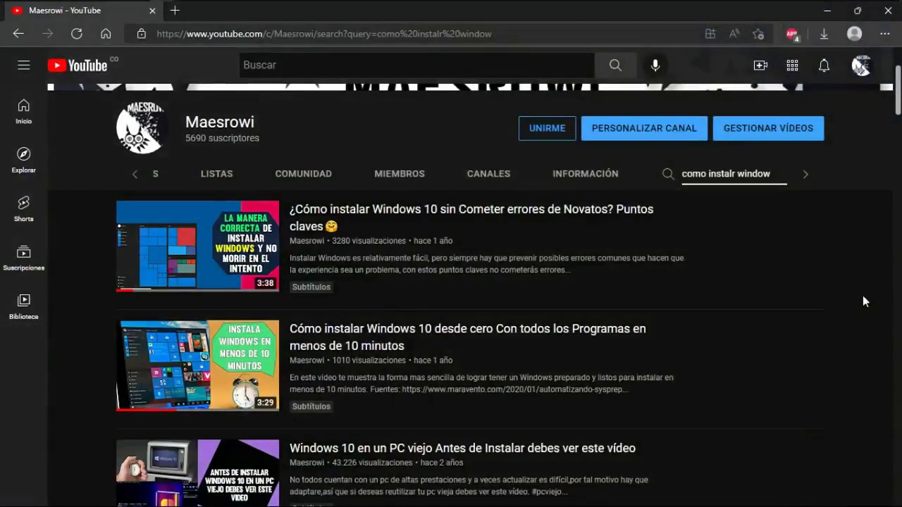
scroll(331, 303, down, 1)
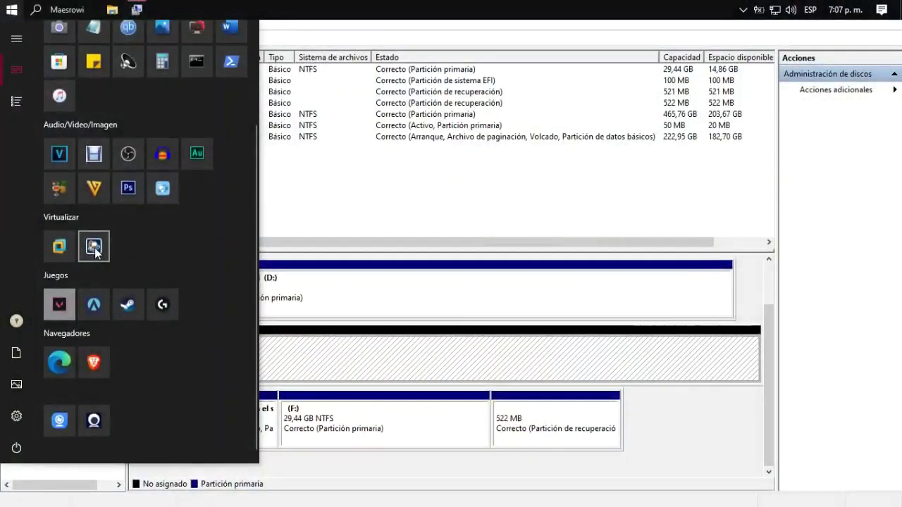
Switch to HDClone and set up drive cloning from the Msft Virtual Disk to the JMicron Generic USB drive
click(94, 247)
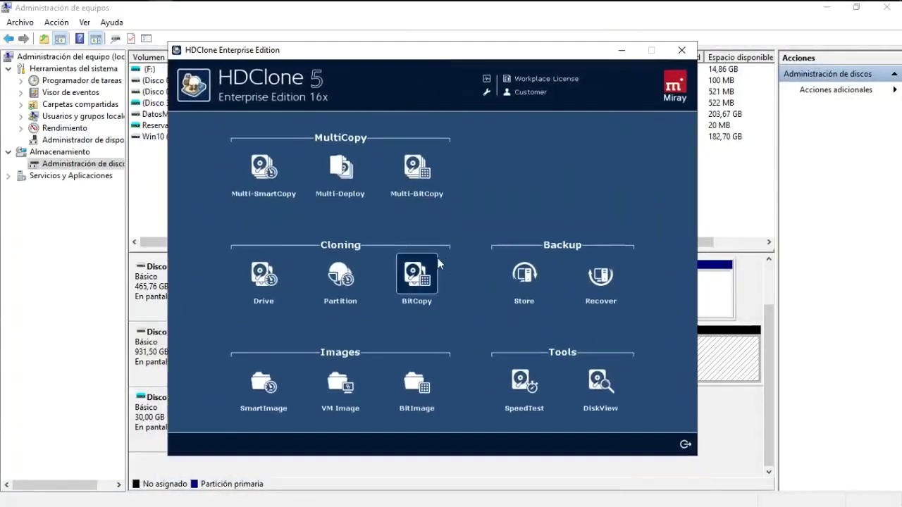
click(252, 286)
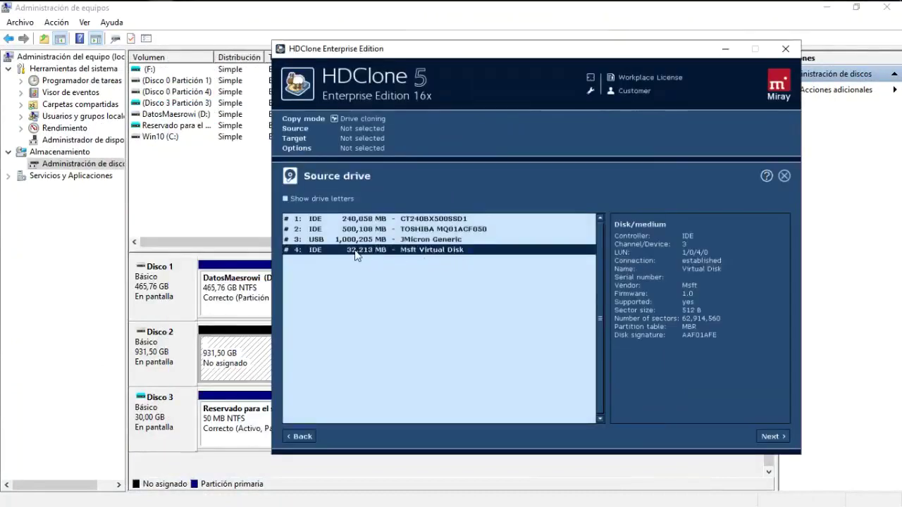
click(764, 434)
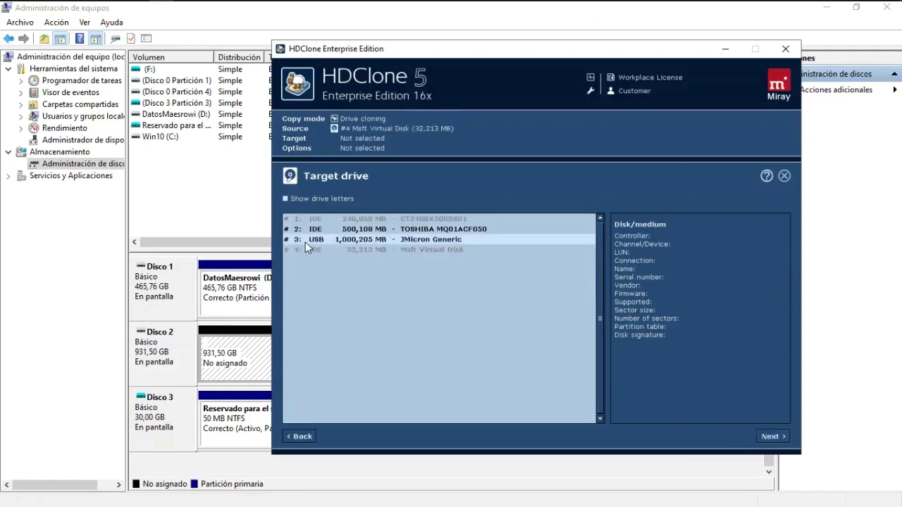
click(305, 242)
click(771, 436)
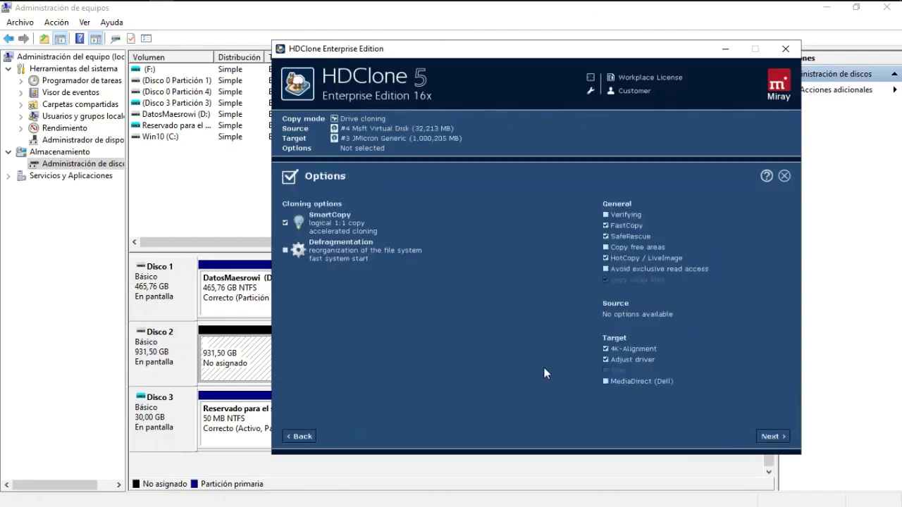
Accept the default cloning options, keep automatic partition adjustment and start copying to the target drive
key(Return)
click(558, 345)
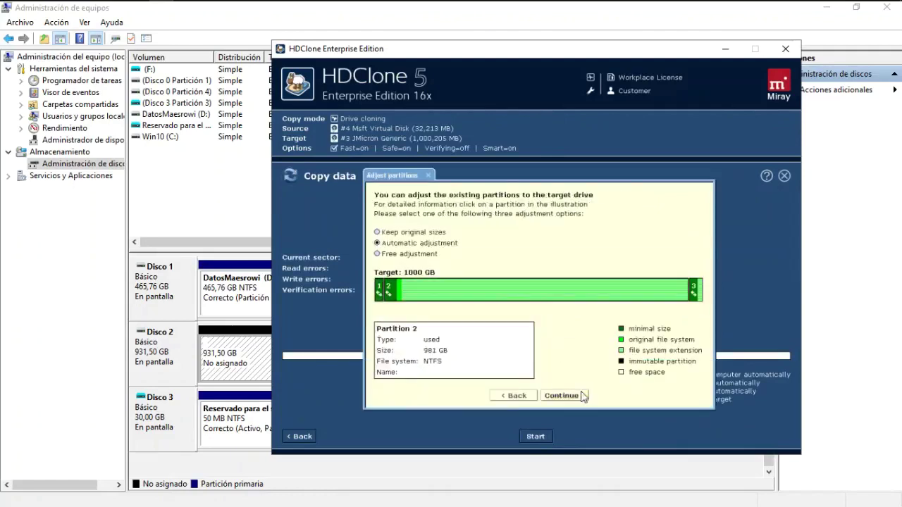
click(579, 391)
click(568, 313)
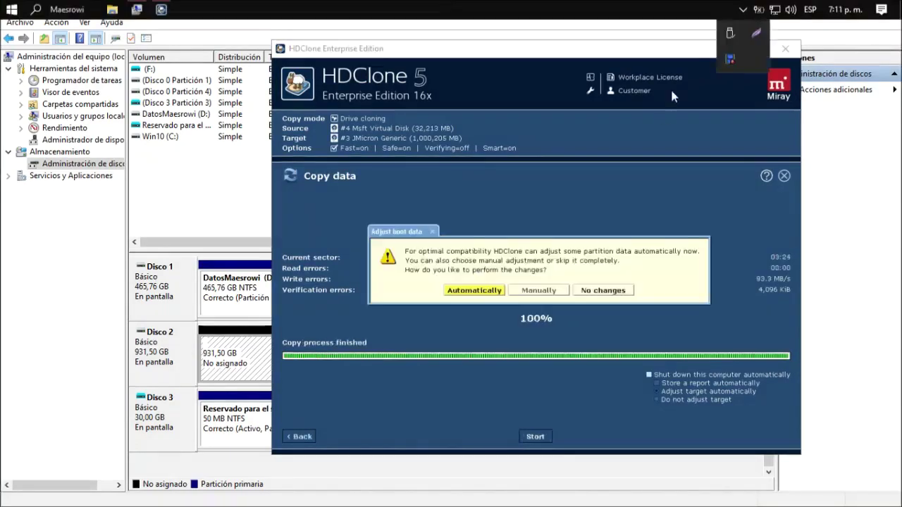
Move the Adjust boot data dialog aside and examine the copy statistics
click(603, 252)
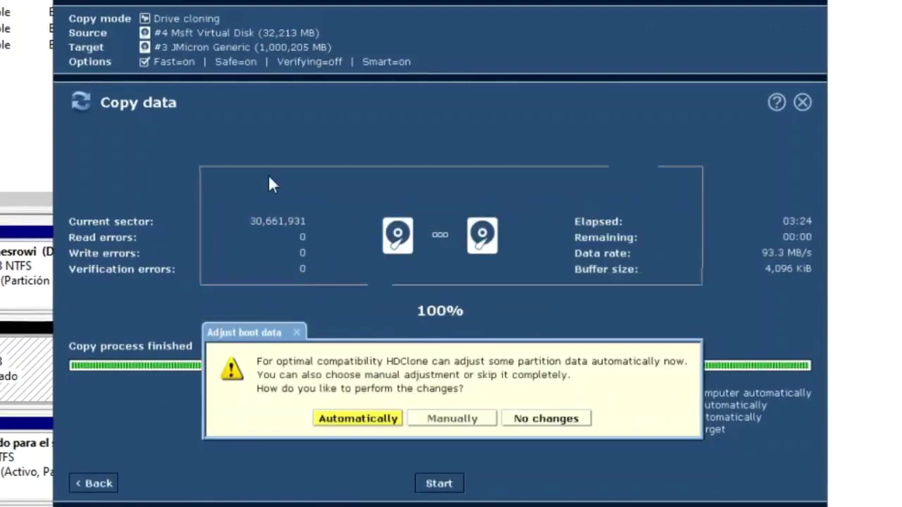
drag(273, 333, 267, 186)
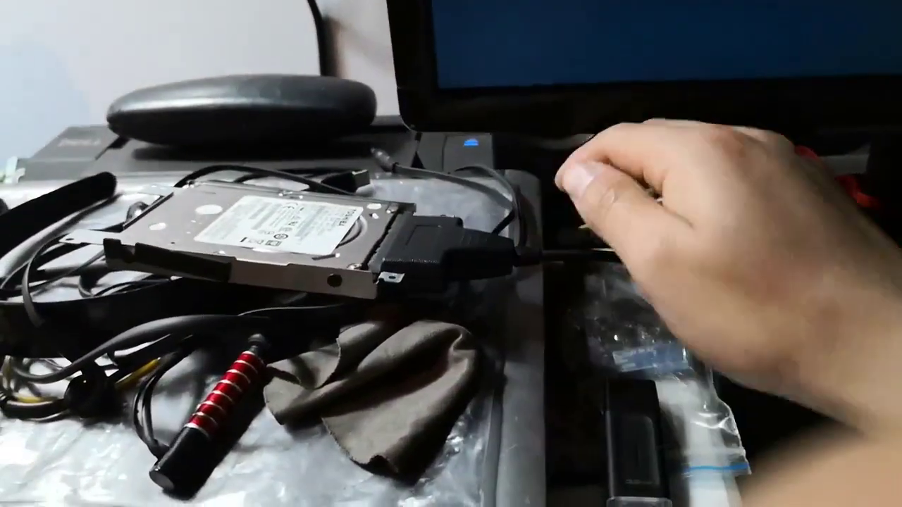